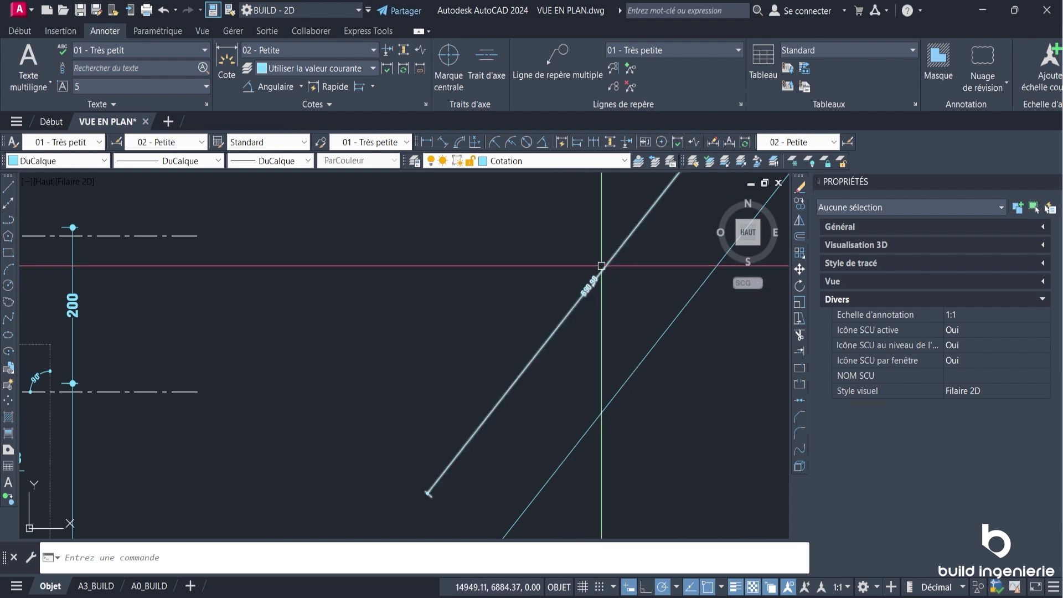
Inspect the properties of the long diagonal aligned dimension, including its dimension style and arrow settings.
{"action": "left_click", "coordinate": [601, 265]}
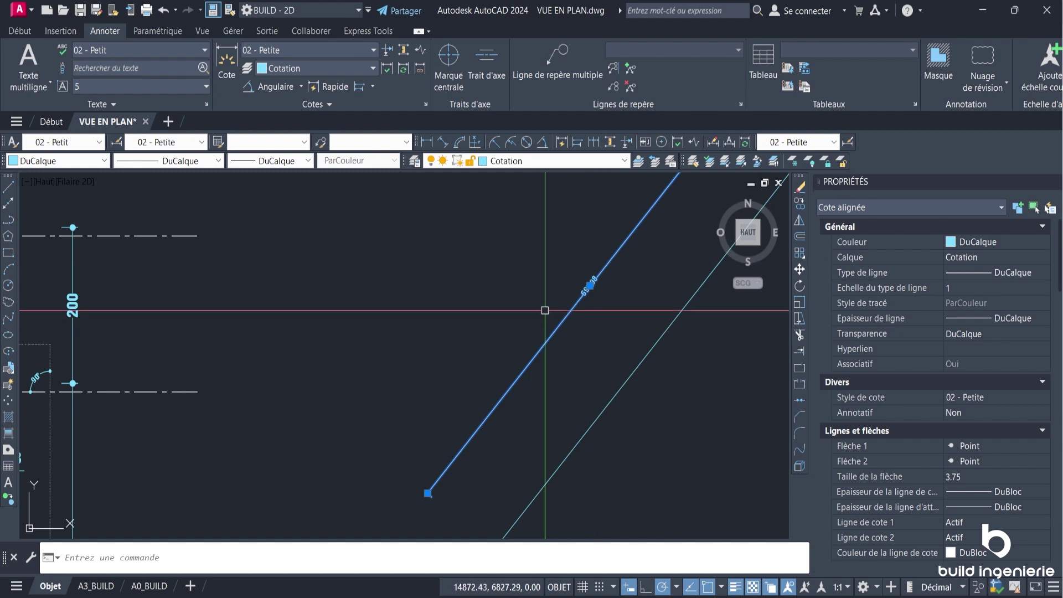
{"action": "scroll", "coordinate": [560, 335], "scroll_direction": "down", "scroll_amount": 1}
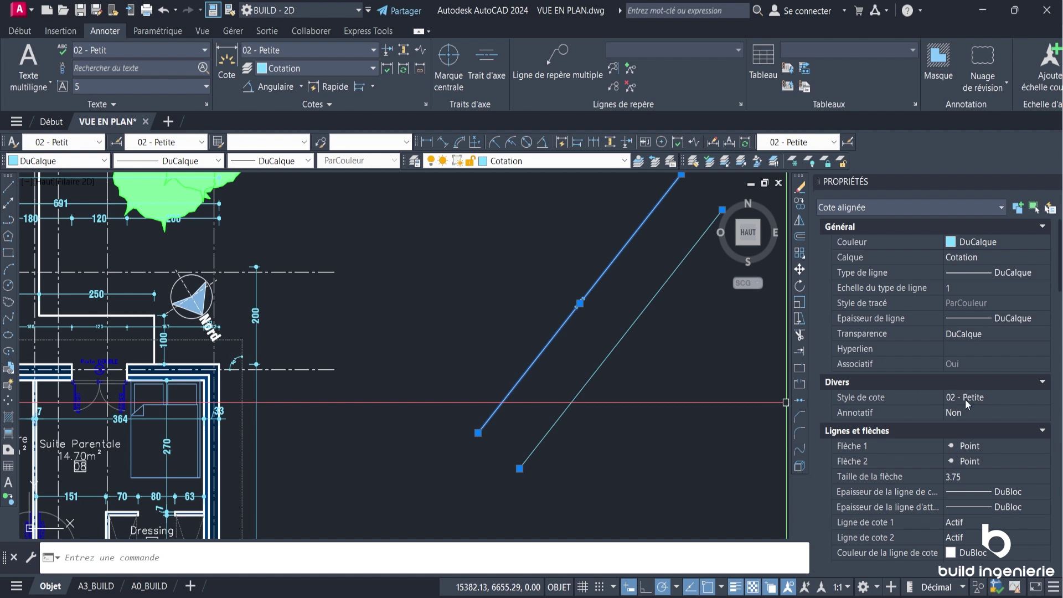
{"action": "key", "text": "Escape"}
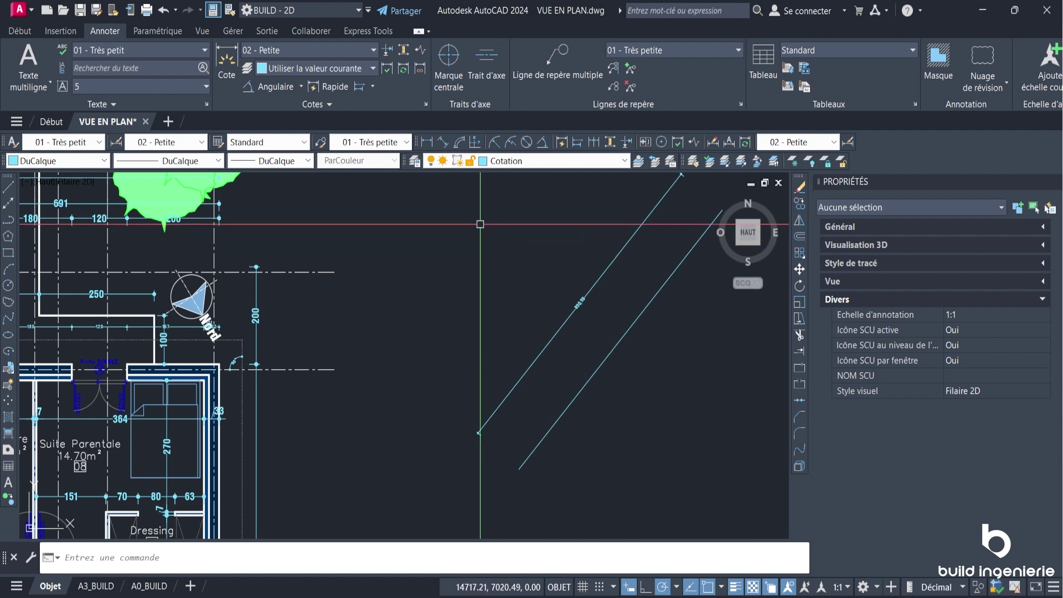
Open the dimension style manager.
{"action": "left_click", "coordinate": [8, 32]}
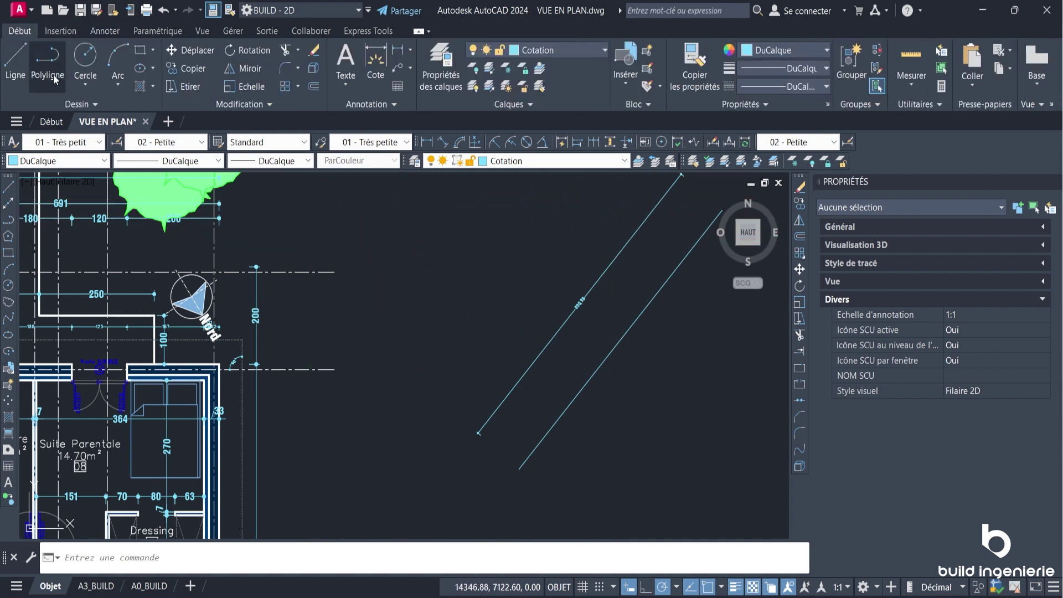
{"action": "mouse_move", "coordinate": [381, 108]}
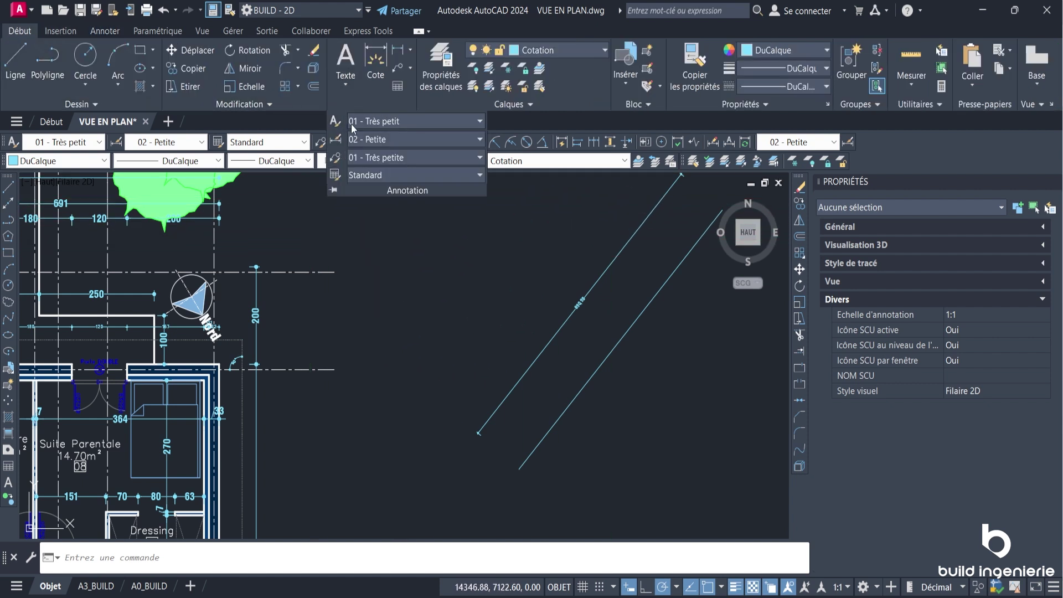
{"action": "left_click", "coordinate": [333, 192]}
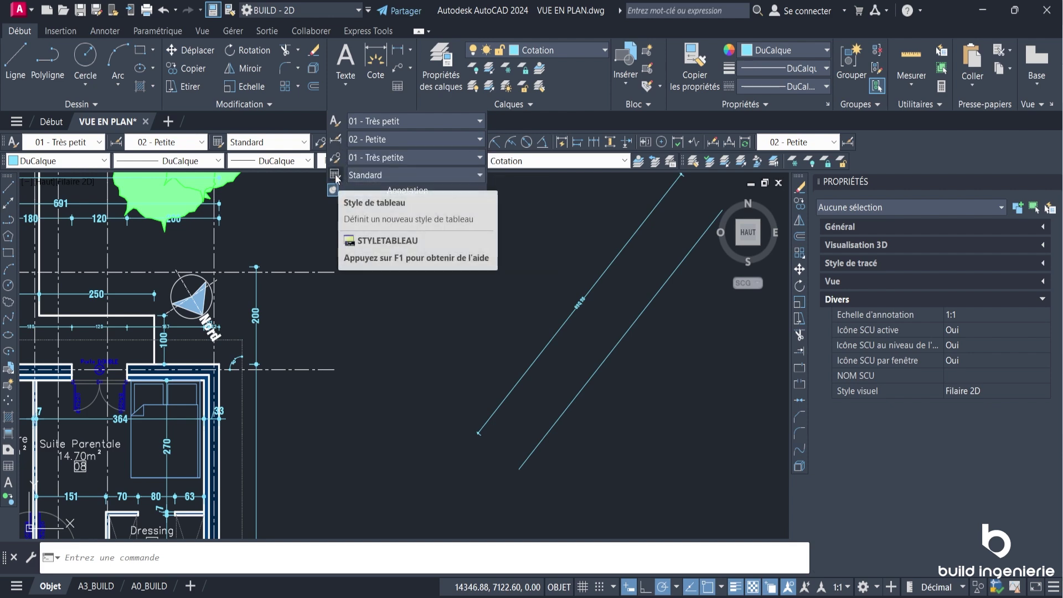
{"action": "left_click", "coordinate": [335, 139]}
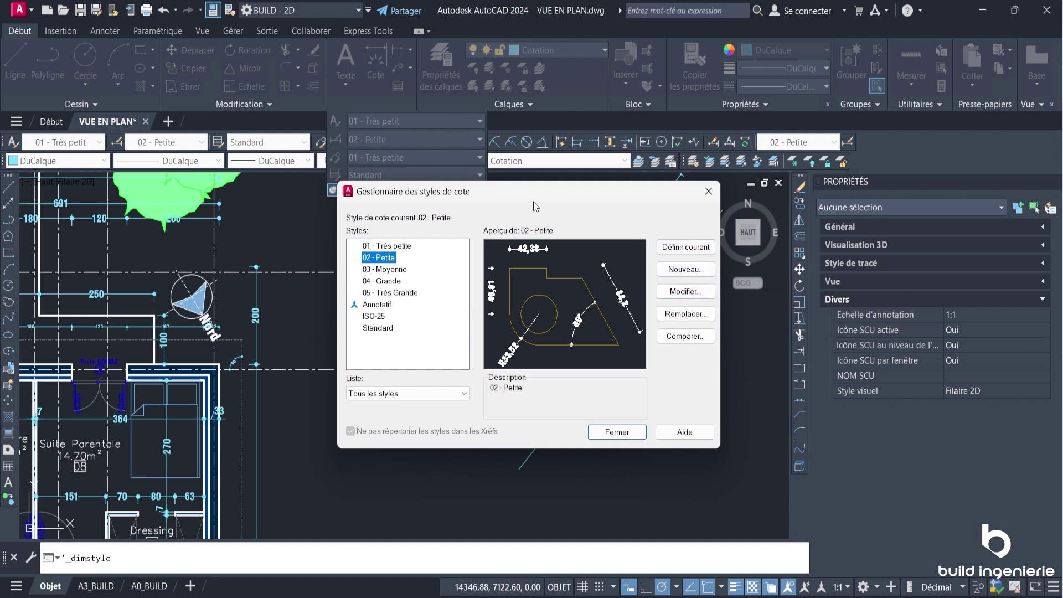
{"action": "mouse_move", "coordinate": [498, 199]}
{"action": "left_mouse_down"}
{"action": "mouse_move", "coordinate": [533, 185]}
{"action": "mouse_move", "coordinate": [492, 186]}
{"action": "left_mouse_up"}
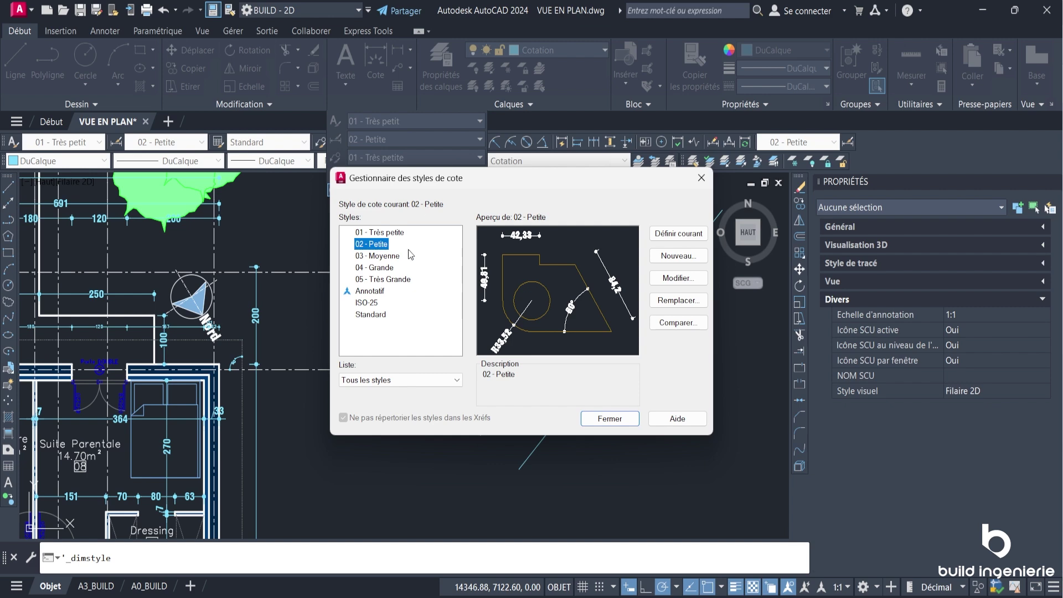
Create a new dimension style named "nouveau style" based on 05 - Très Grande and continue to its settings.
{"action": "left_click", "coordinate": [681, 256]}
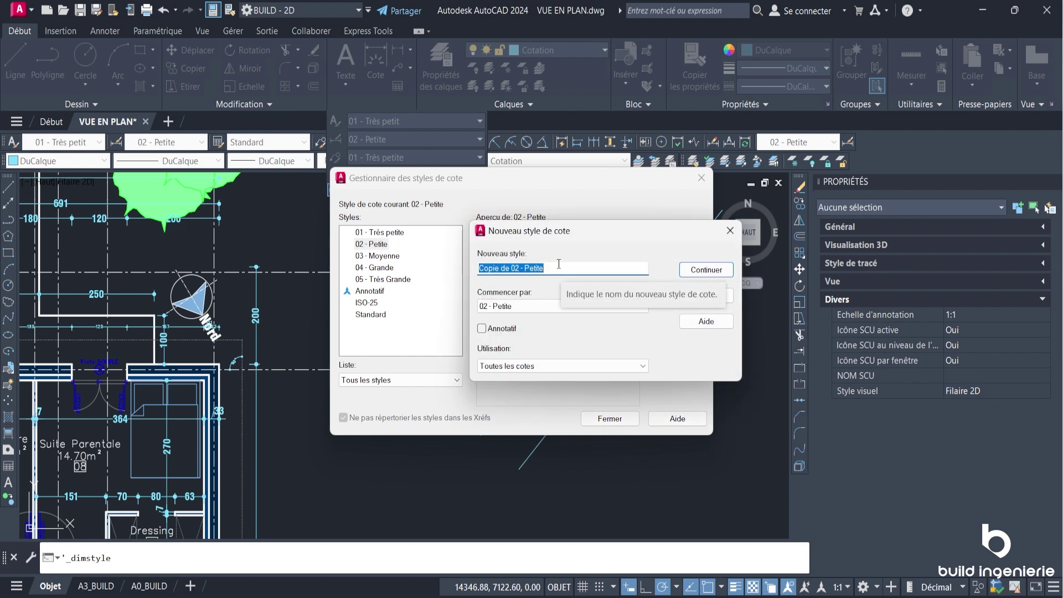
{"action": "type", "text": "nouveayx"}
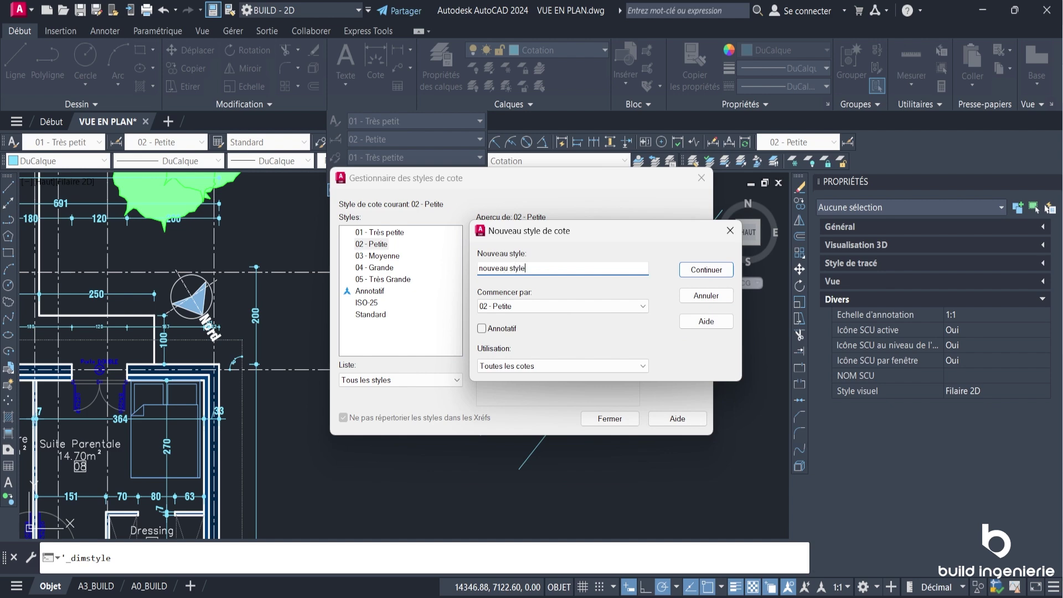
{"action": "left_click", "coordinate": [536, 308]}
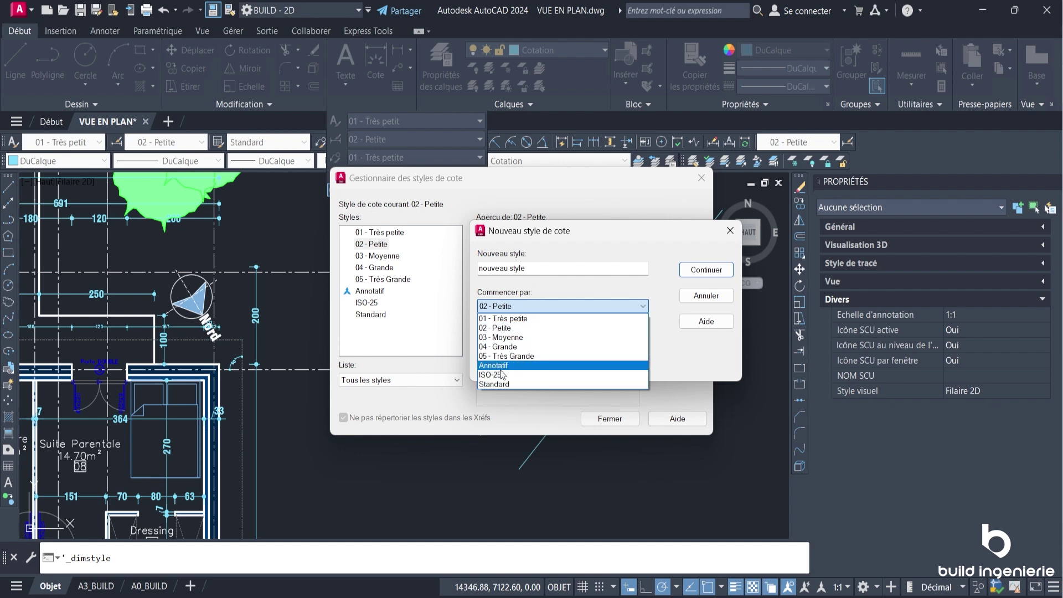
{"action": "left_click", "coordinate": [501, 337]}
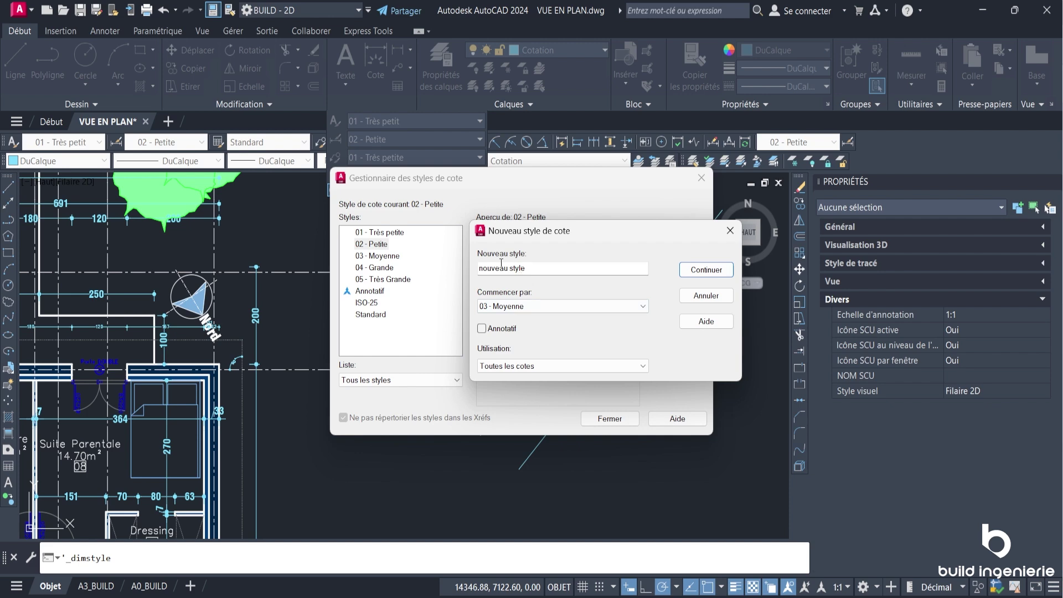
{"action": "left_click", "coordinate": [529, 308]}
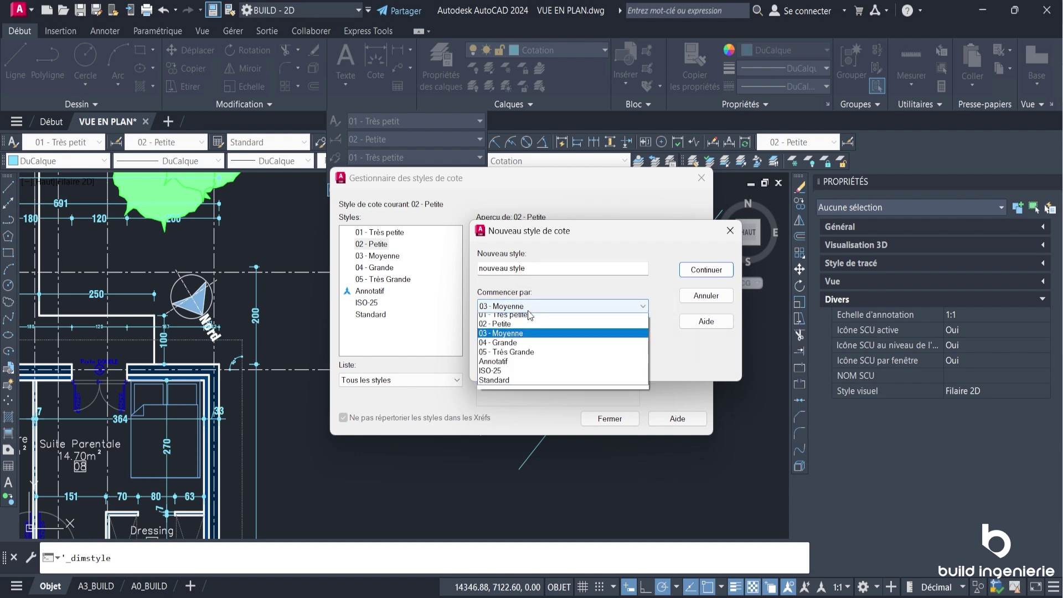
{"action": "left_click", "coordinate": [531, 357]}
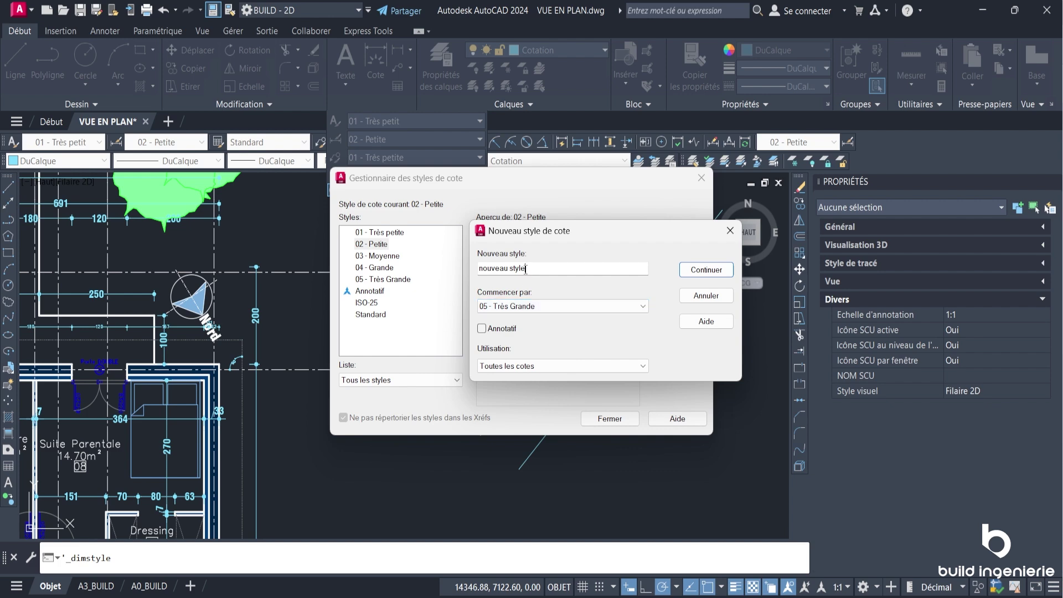
{"action": "left_click_drag", "start_coordinate": [526, 270], "coordinate": [474, 270]}
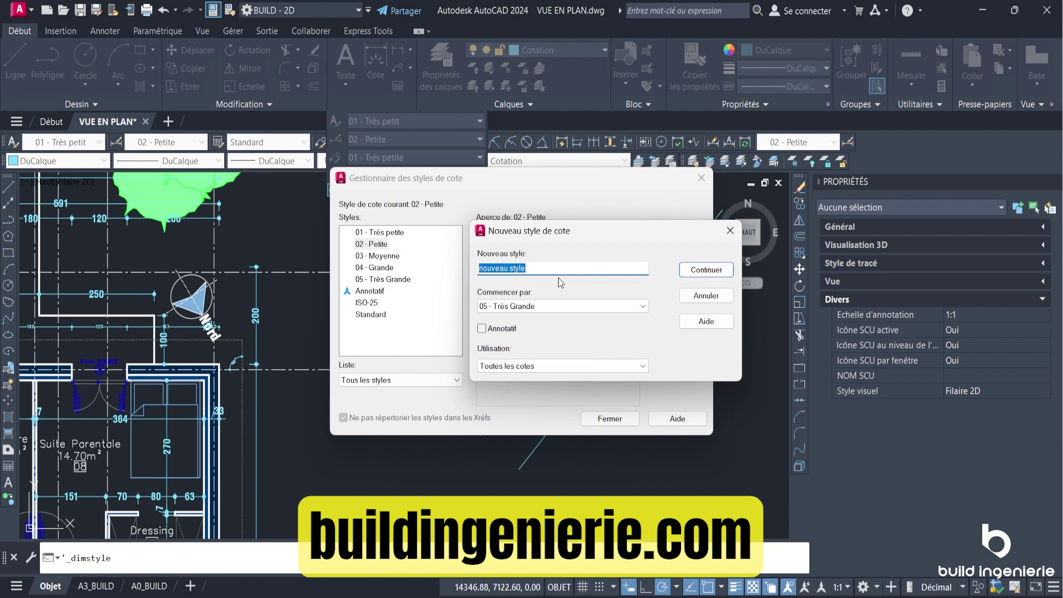
{"action": "left_click", "coordinate": [705, 272]}
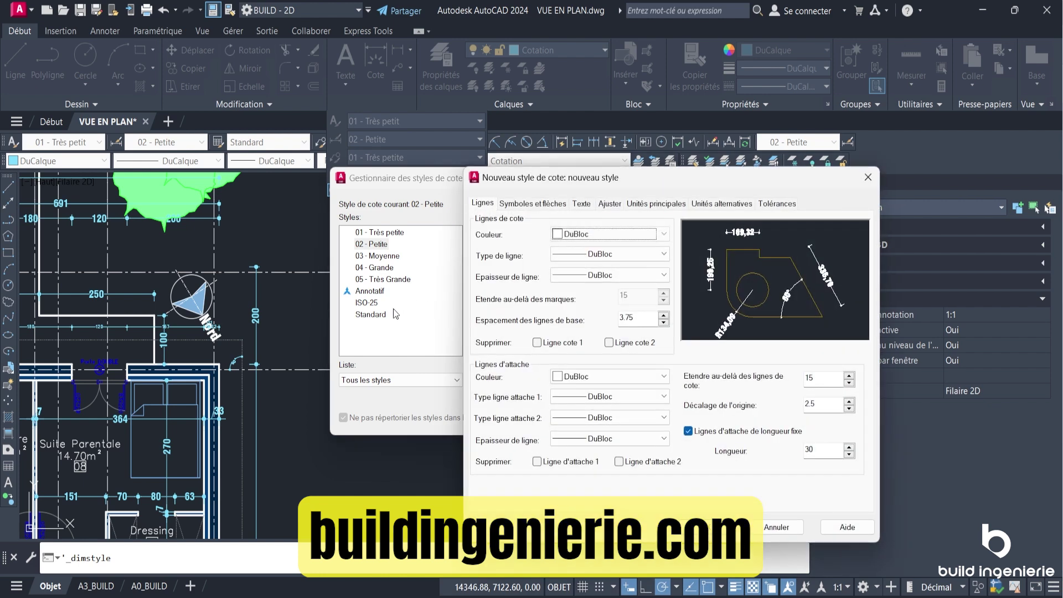
Examine the new style's settings for lines, symbols and arrows, text, fit, primary and alternate units, and tolerances.
{"action": "left_click_drag", "start_coordinate": [570, 182], "coordinate": [538, 135]}
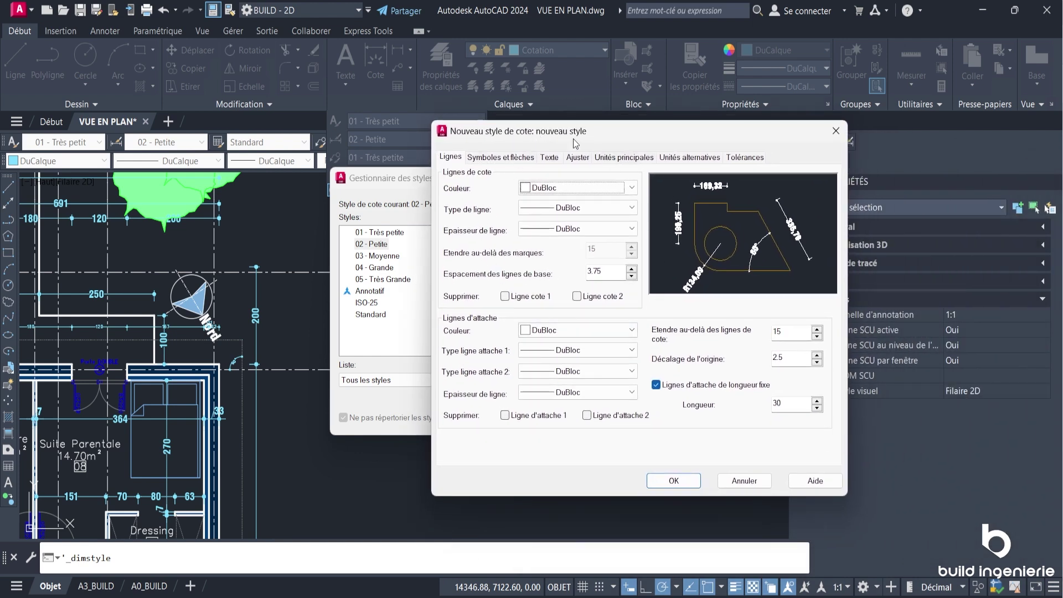
{"action": "left_click_drag", "start_coordinate": [550, 133], "coordinate": [829, 117]}
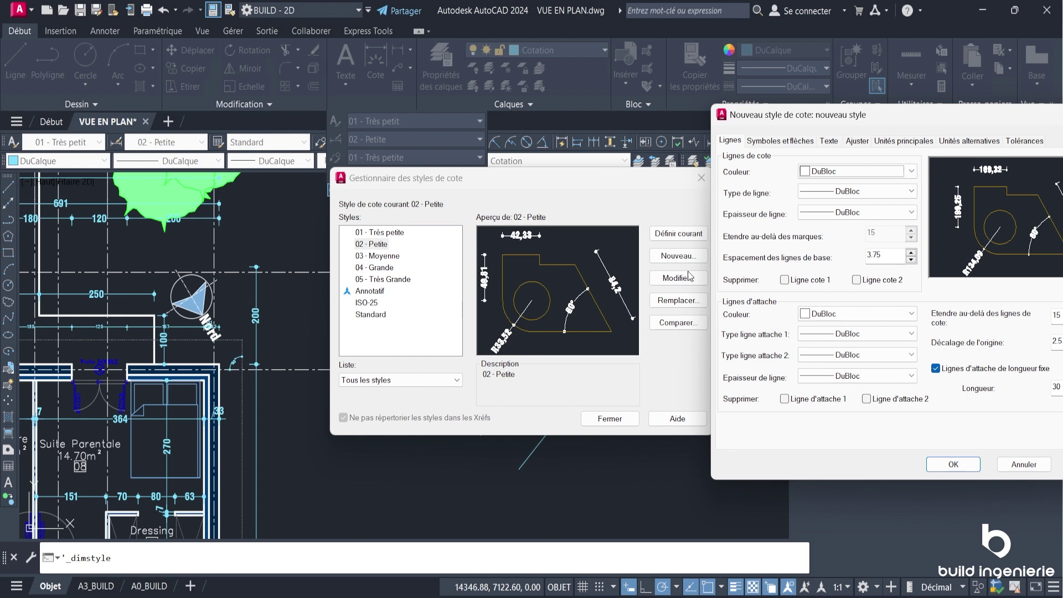
{"action": "left_click_drag", "start_coordinate": [782, 122], "coordinate": [529, 124]}
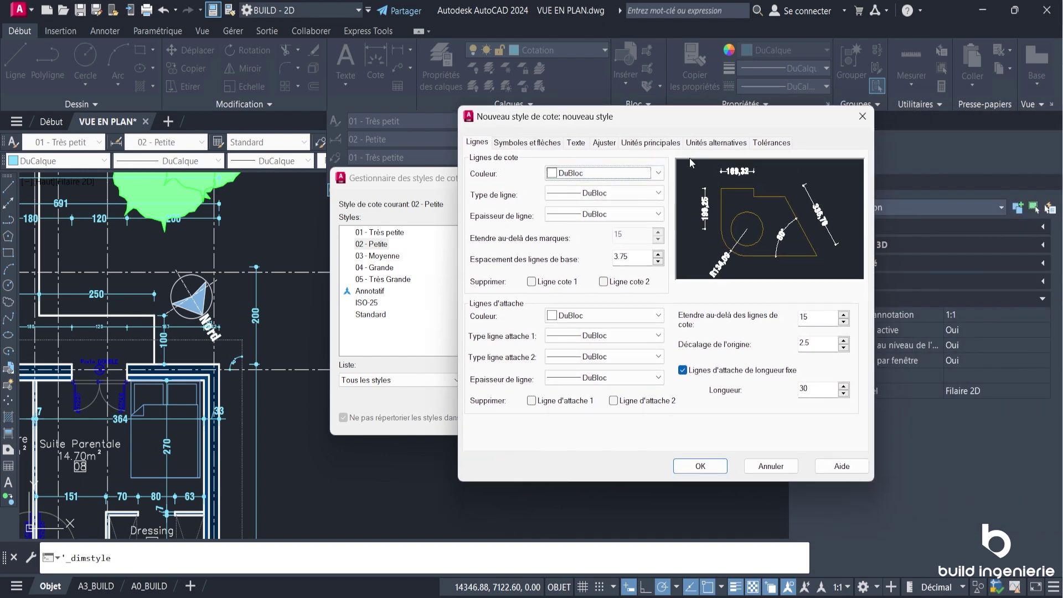
{"action": "left_click", "coordinate": [576, 143]}
{"action": "left_click", "coordinate": [604, 142]}
{"action": "left_click", "coordinate": [527, 142]}
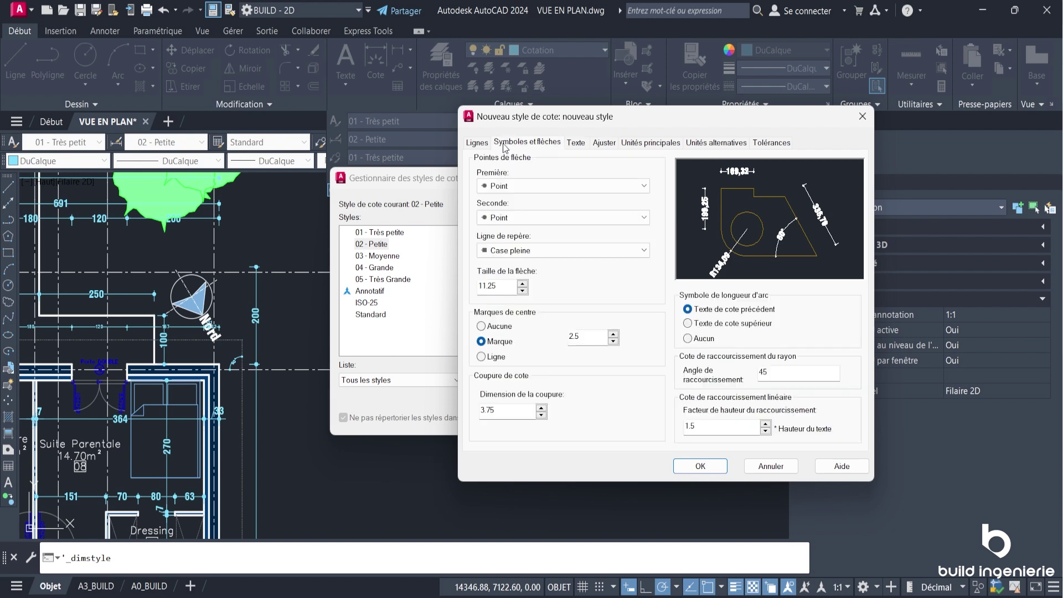
{"action": "left_click", "coordinate": [477, 142]}
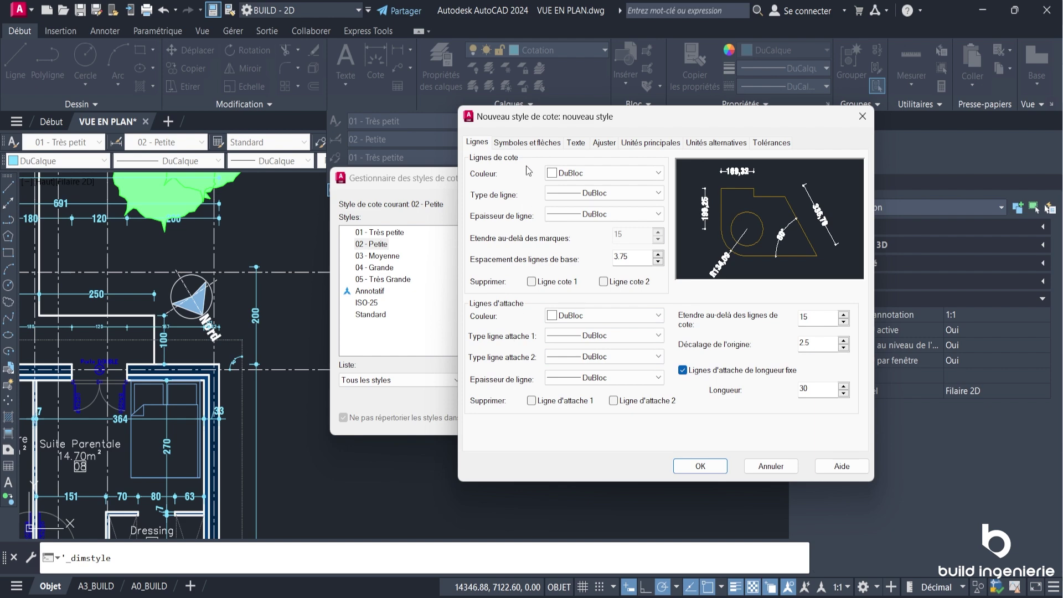
{"action": "left_click", "coordinate": [538, 145]}
{"action": "left_click", "coordinate": [578, 143]}
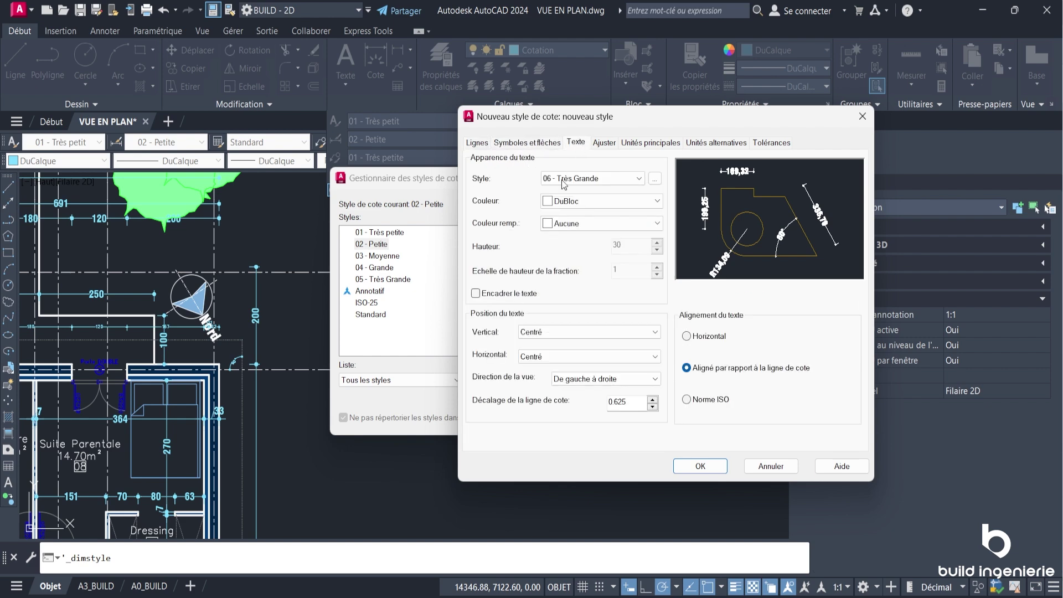
{"action": "left_click", "coordinate": [600, 143]}
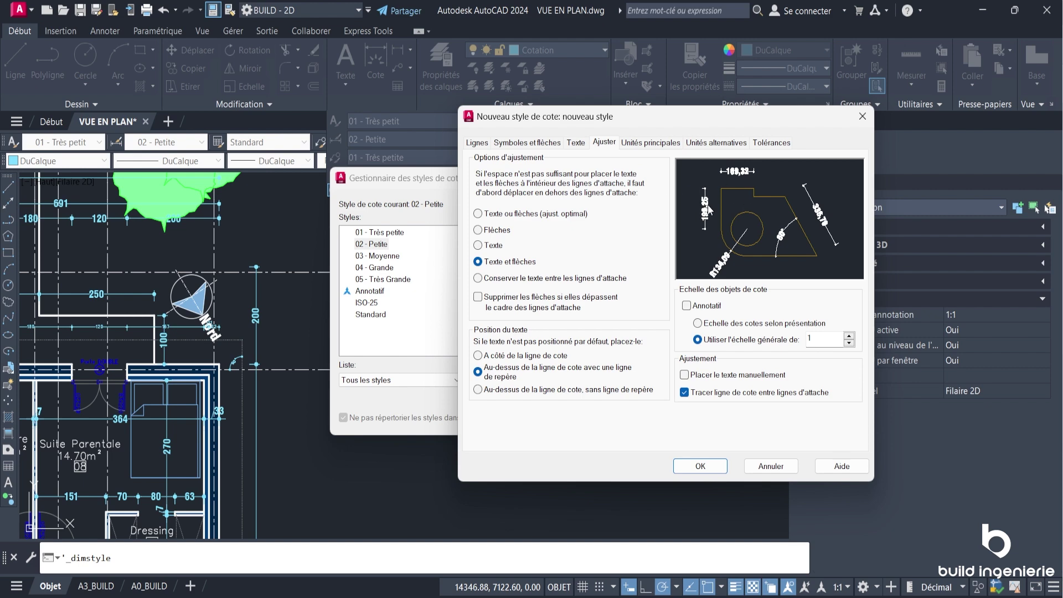
{"action": "left_click", "coordinate": [651, 143]}
{"action": "left_click", "coordinate": [716, 143]}
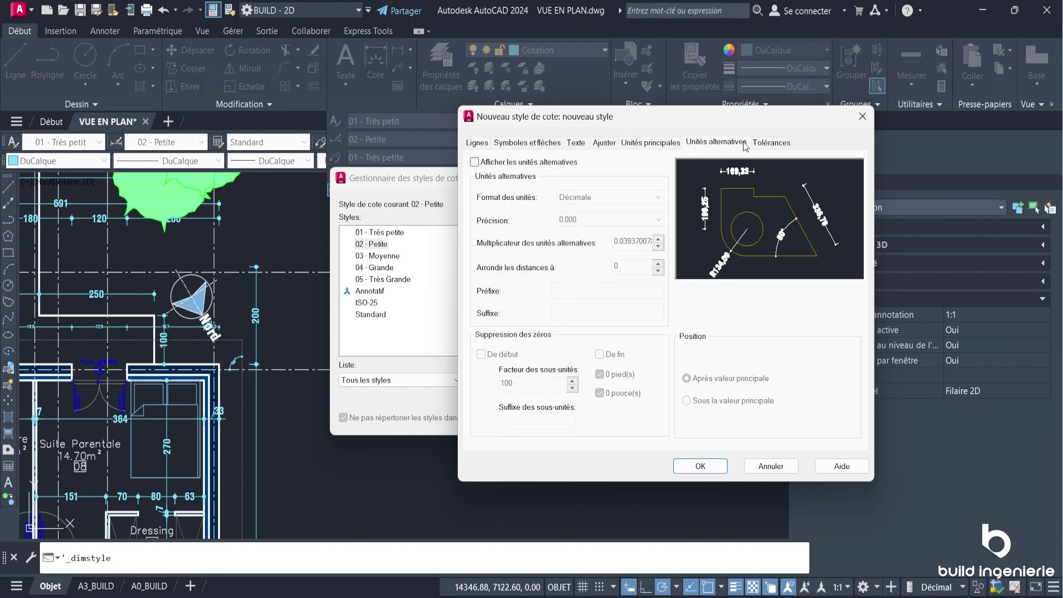
{"action": "left_click", "coordinate": [776, 144]}
{"action": "left_click", "coordinate": [716, 142]}
{"action": "left_click", "coordinate": [477, 142]}
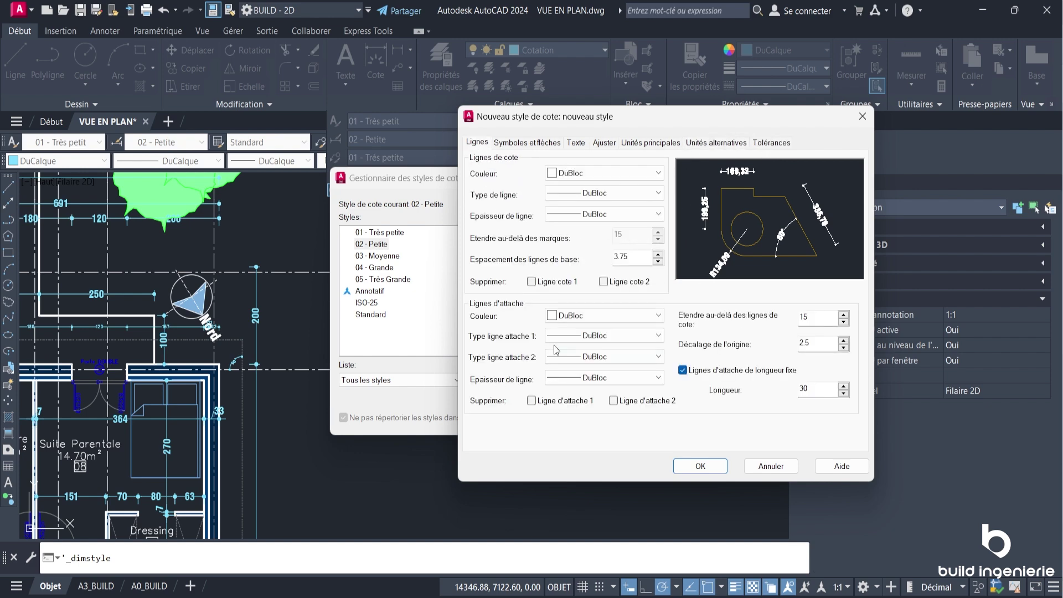
Review the new style's arrow, text, fit and primary unit settings again, along with its line settings.
{"action": "left_click", "coordinate": [526, 143]}
{"action": "left_click", "coordinate": [576, 143]}
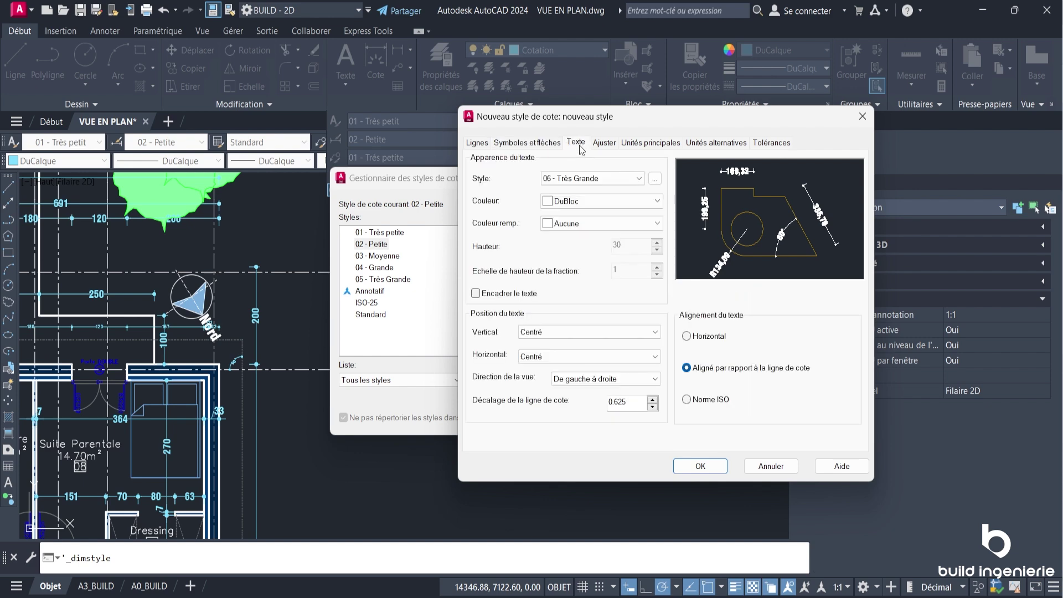
{"action": "left_click", "coordinate": [604, 143]}
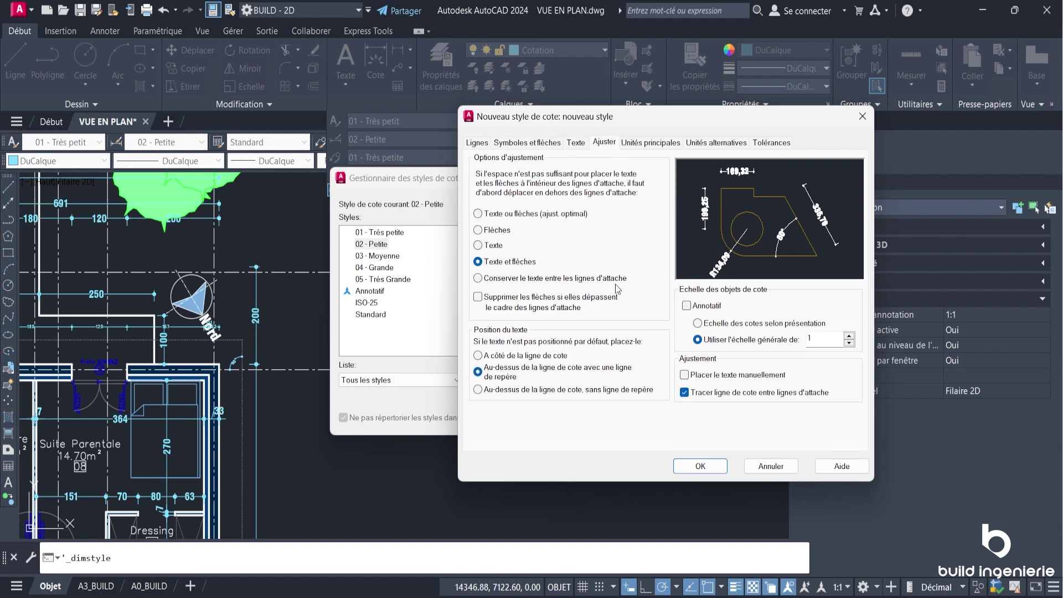
{"action": "left_click", "coordinate": [643, 143]}
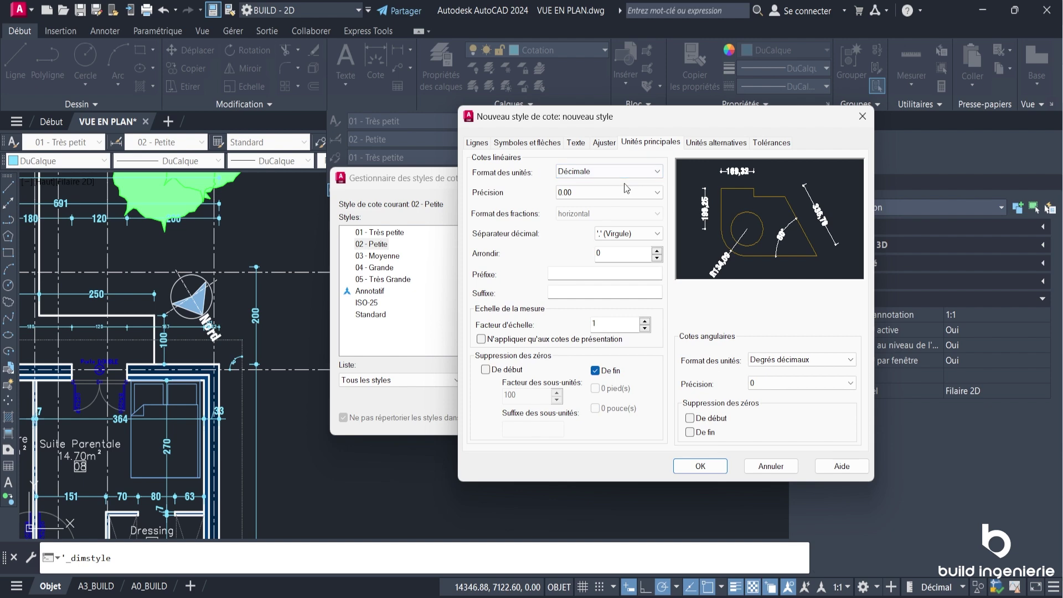
{"action": "left_click", "coordinate": [478, 143]}
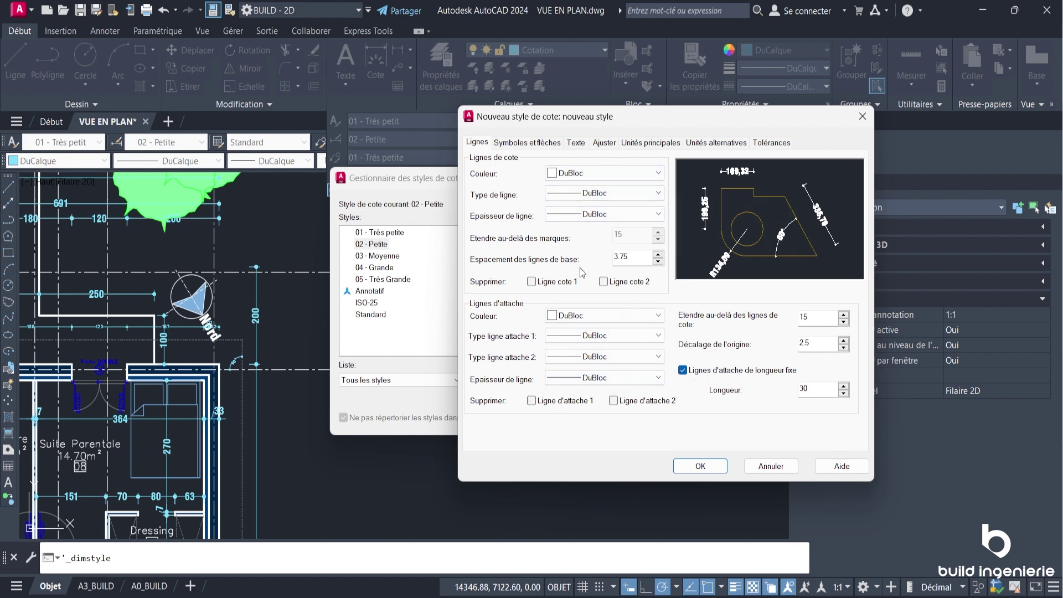
{"action": "left_click", "coordinate": [536, 143]}
{"action": "left_click", "coordinate": [584, 145]}
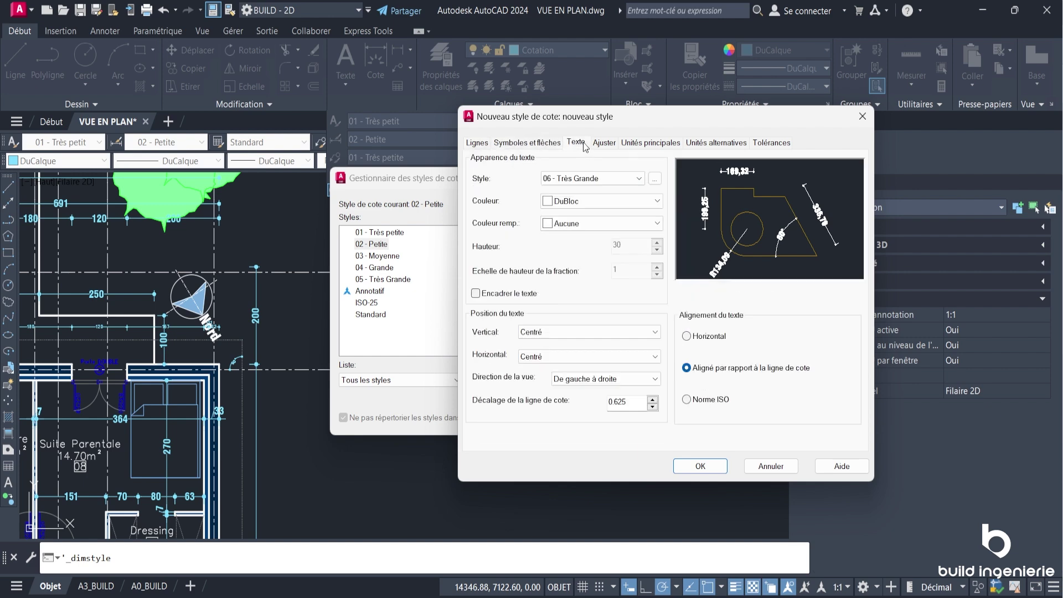
Enable annotative scaling (Annotatif) for the dimension objects in the new style's fit settings.
{"action": "left_click", "coordinate": [610, 145]}
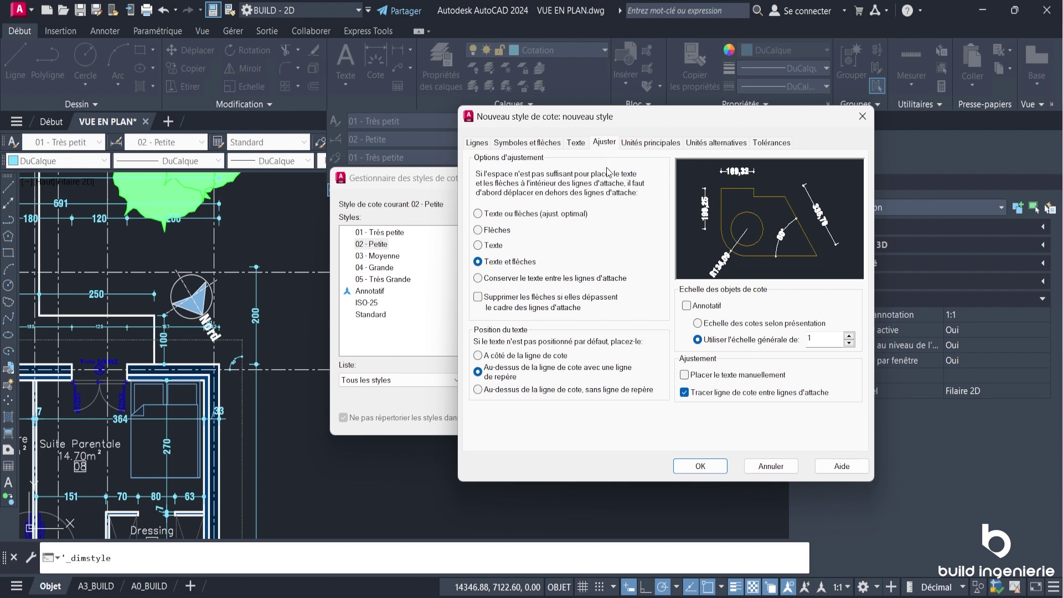
{"action": "left_click", "coordinate": [702, 308]}
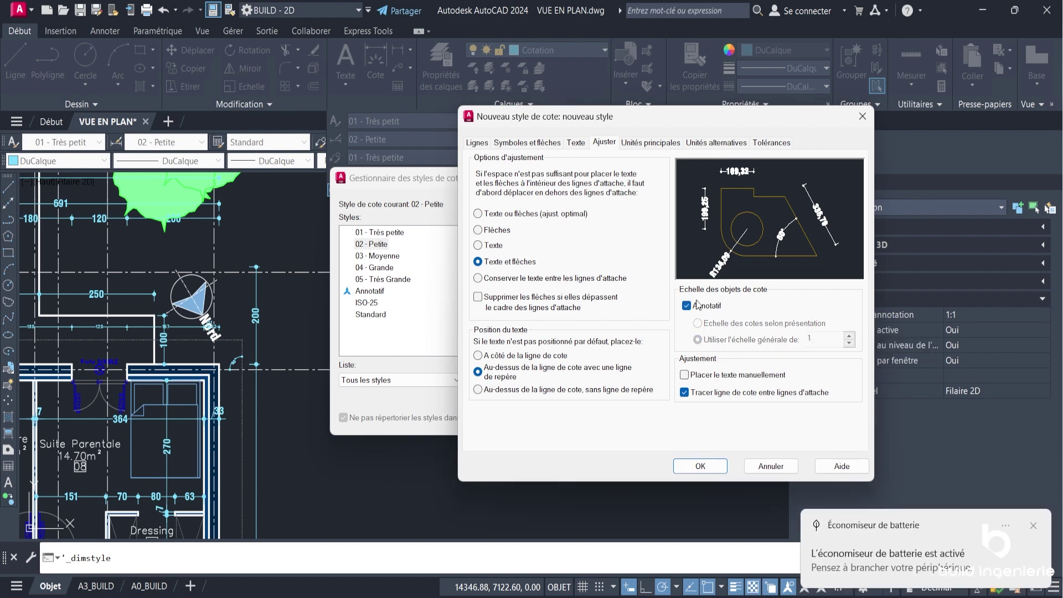